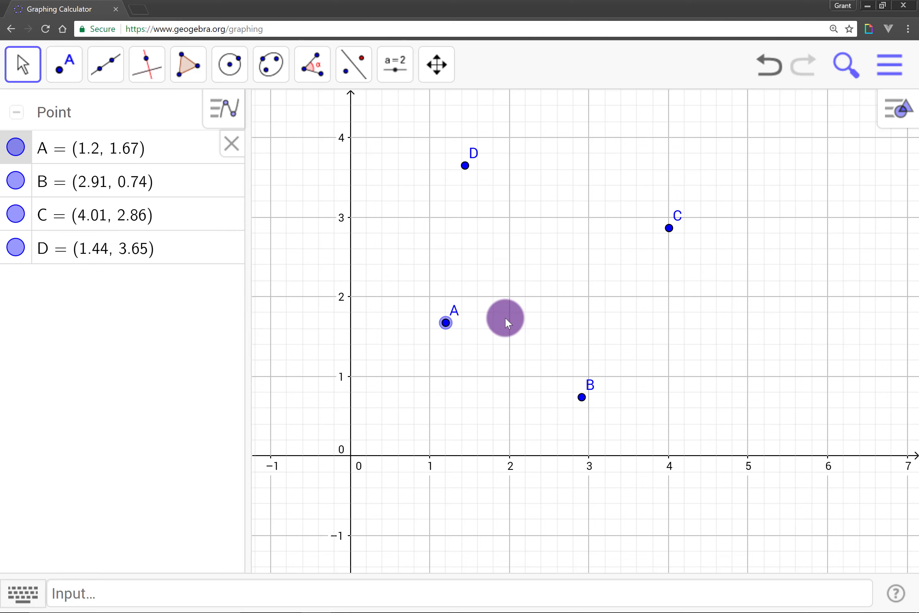
Step: Define C_1 = Circle(A, 0.5) and reposition its centre point A at about (0.89, 1.87)
click(337, 592)
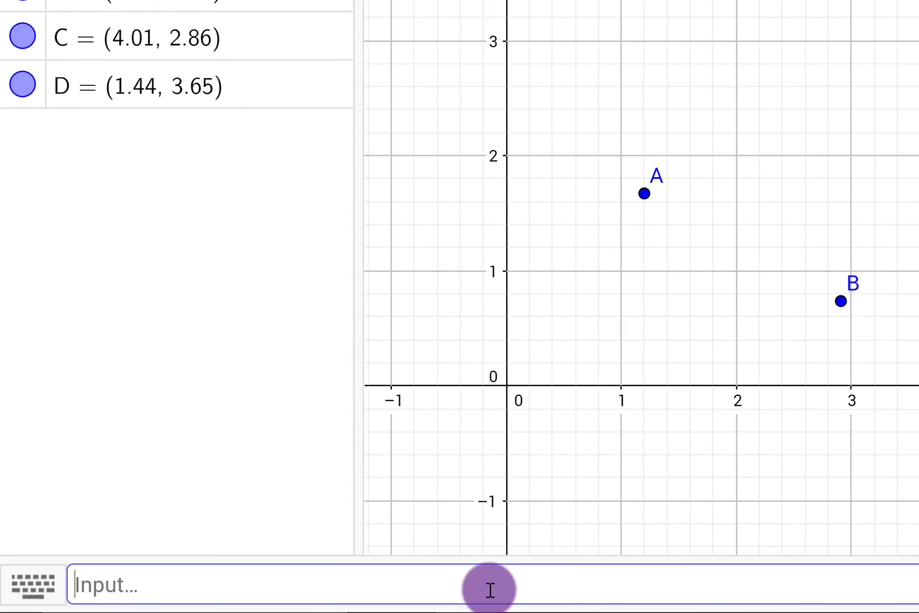
text(C)
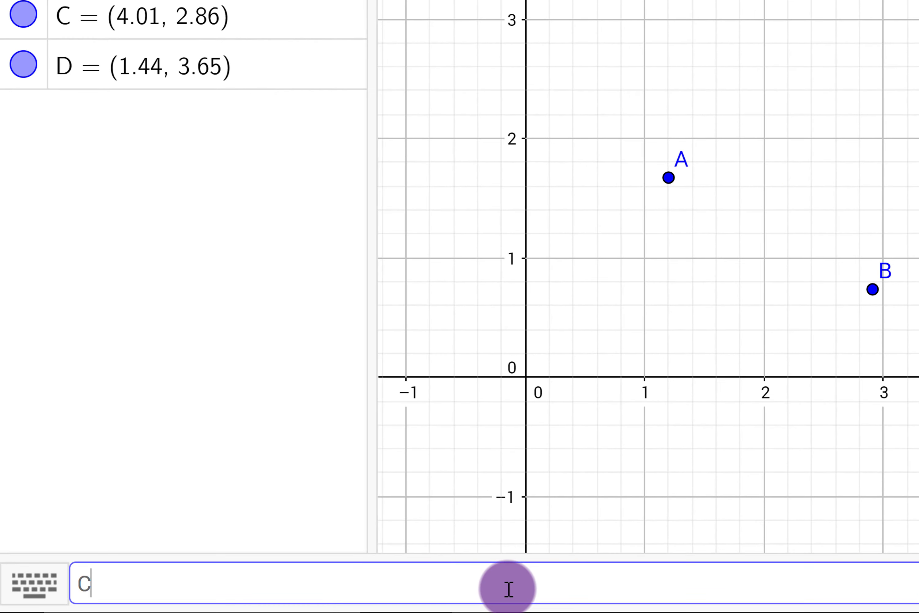
text(_1 = Circle)
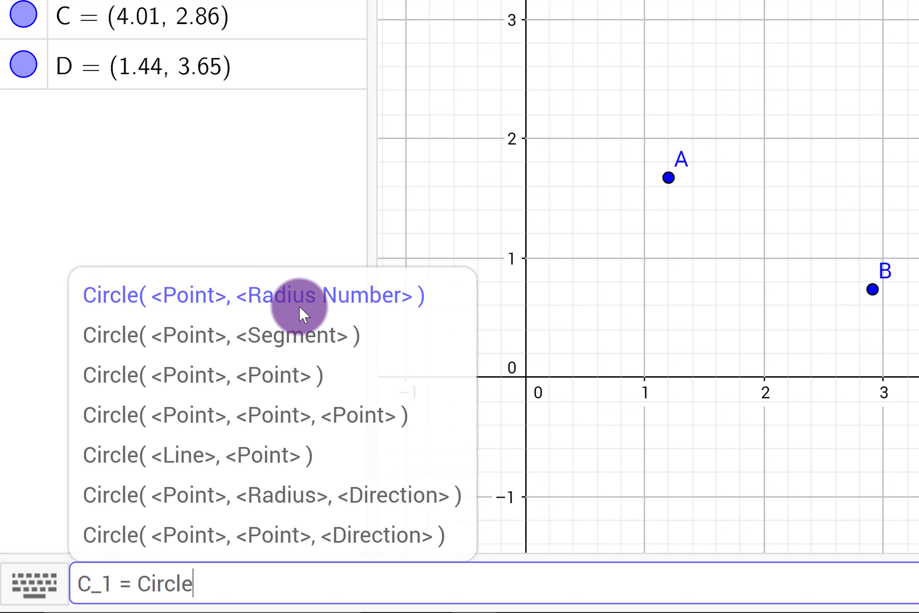
text((A)
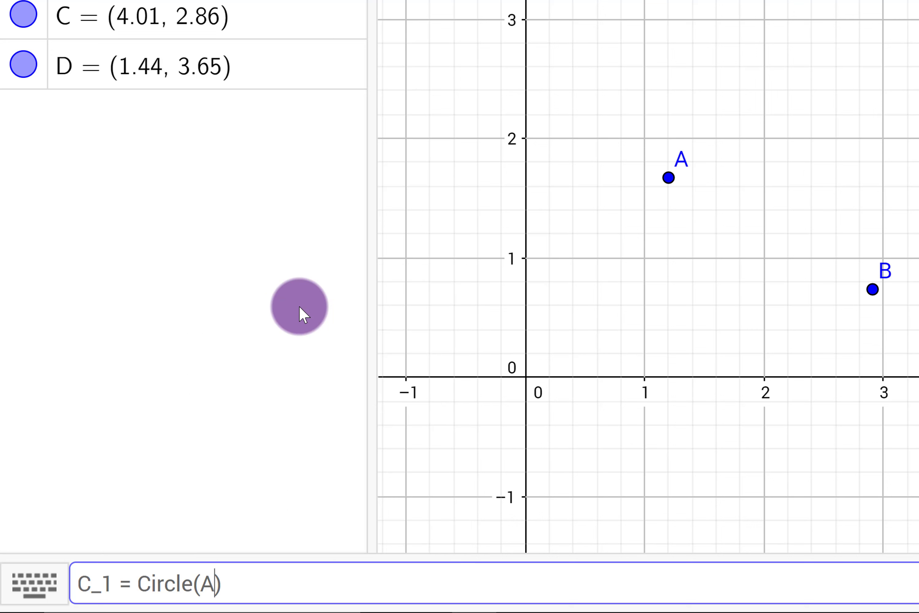
text(, 1.4)
key(BackSpace)
text(5)
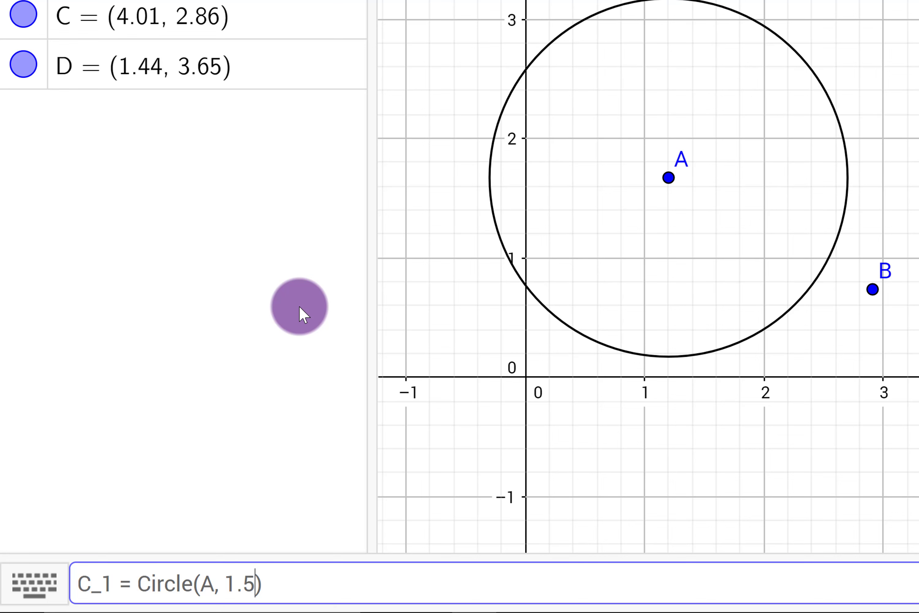
key(BackSpace)
key(BackSpace)
key(BackSpace)
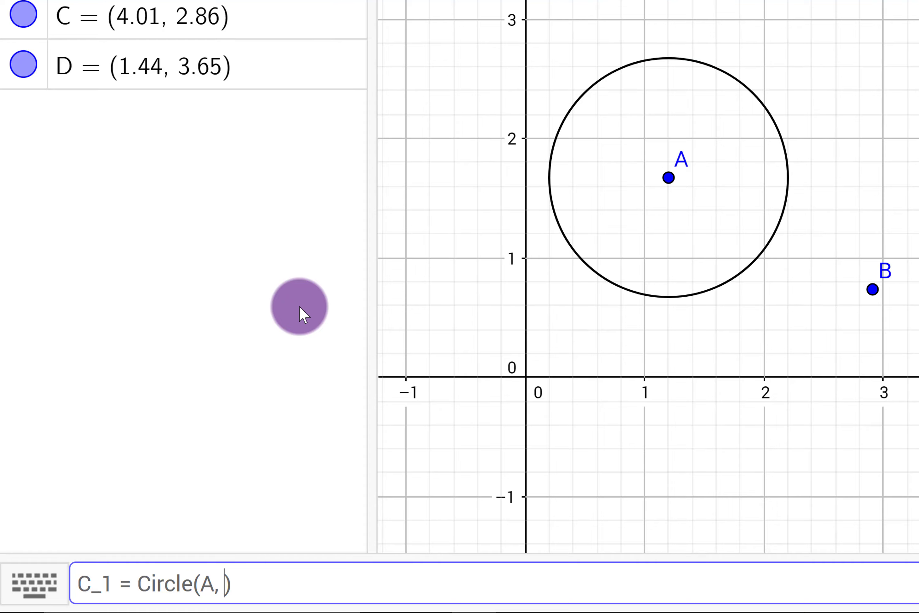
text(0.5)
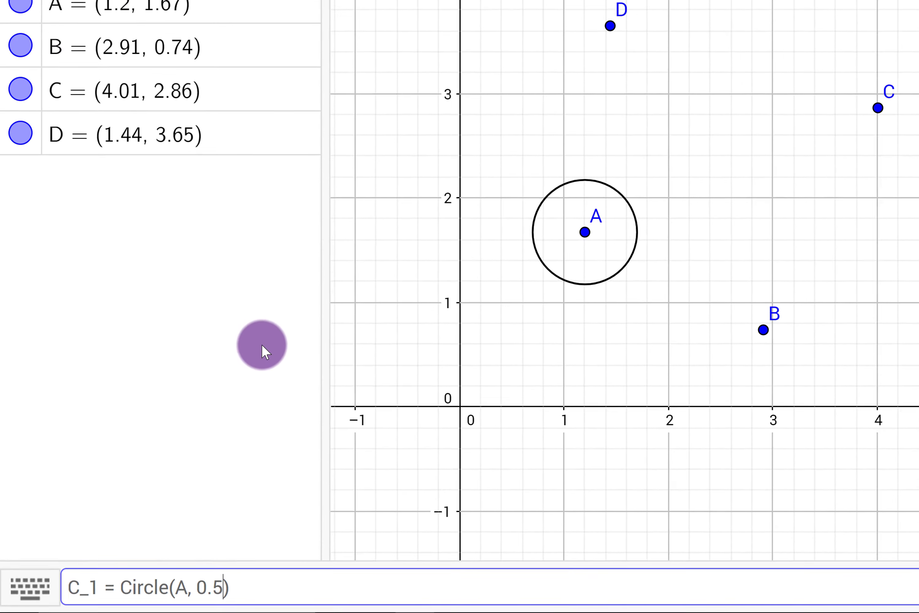
key(Return)
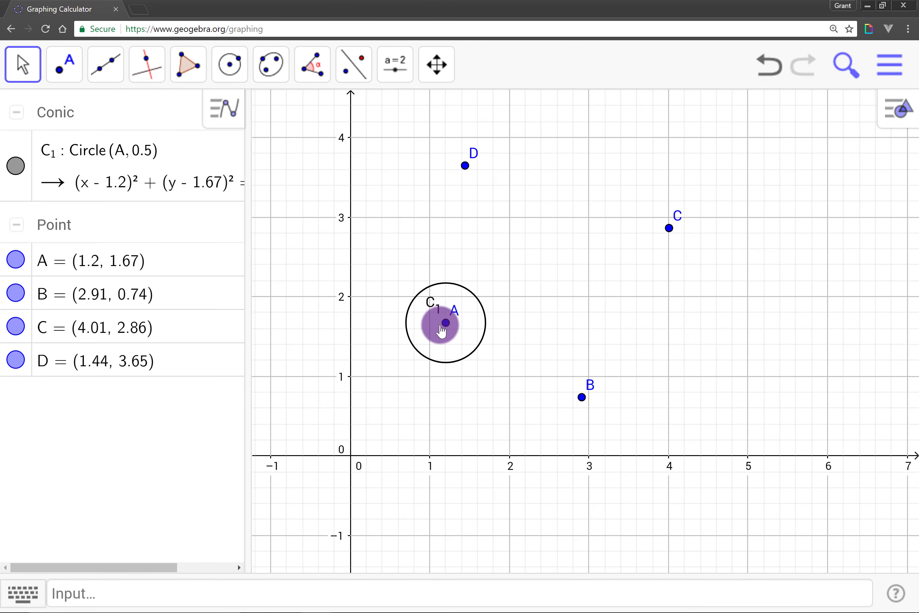
drag(446, 323, 422, 312)
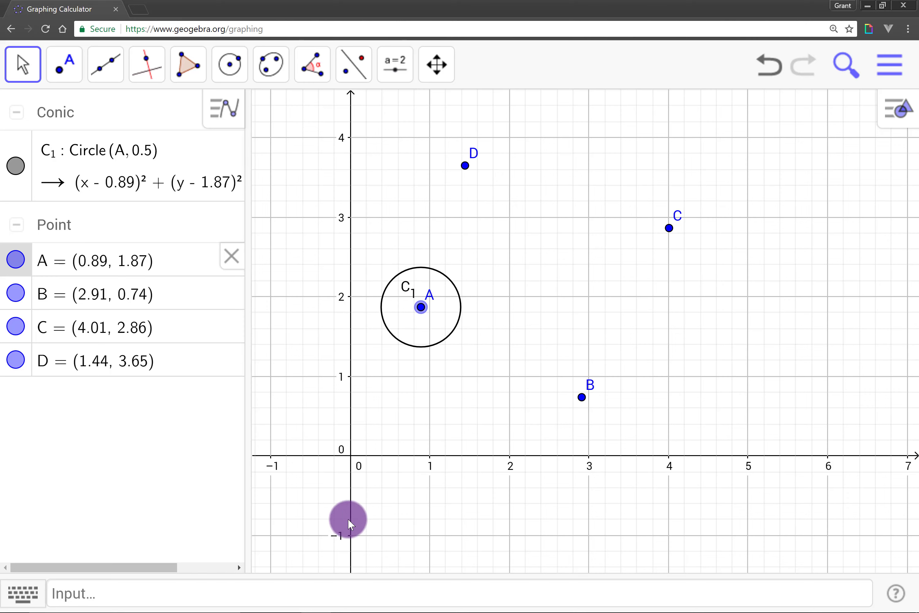
Step: Define a second circle C_2 = Circle(A, B), centred at A and passing through B
click(340, 592)
text(C_)
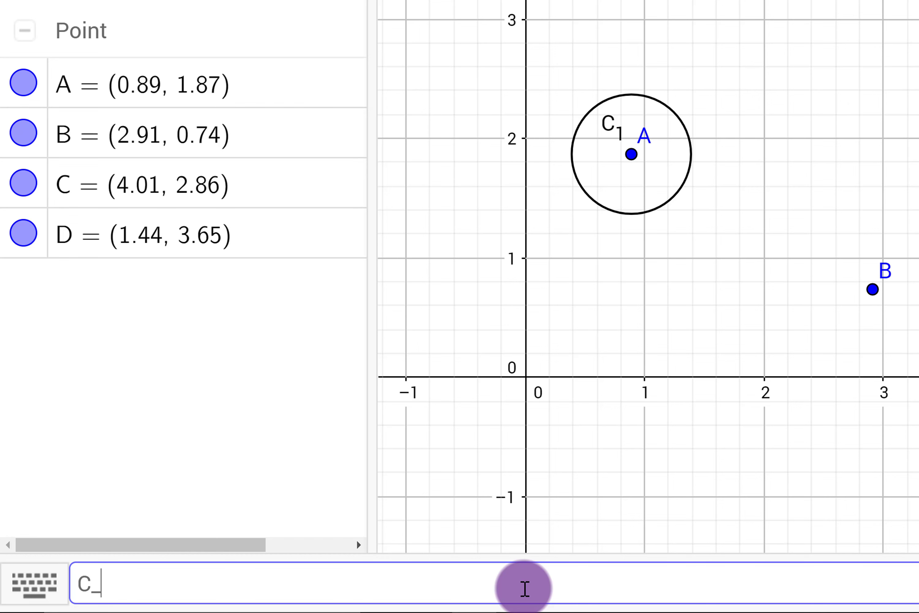
text(2 = Circle)
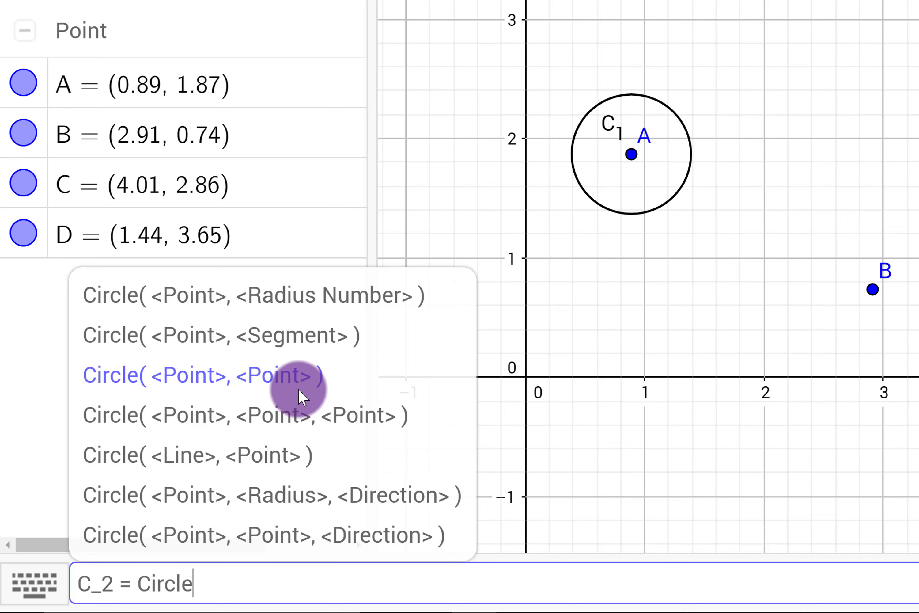
text((A, B)
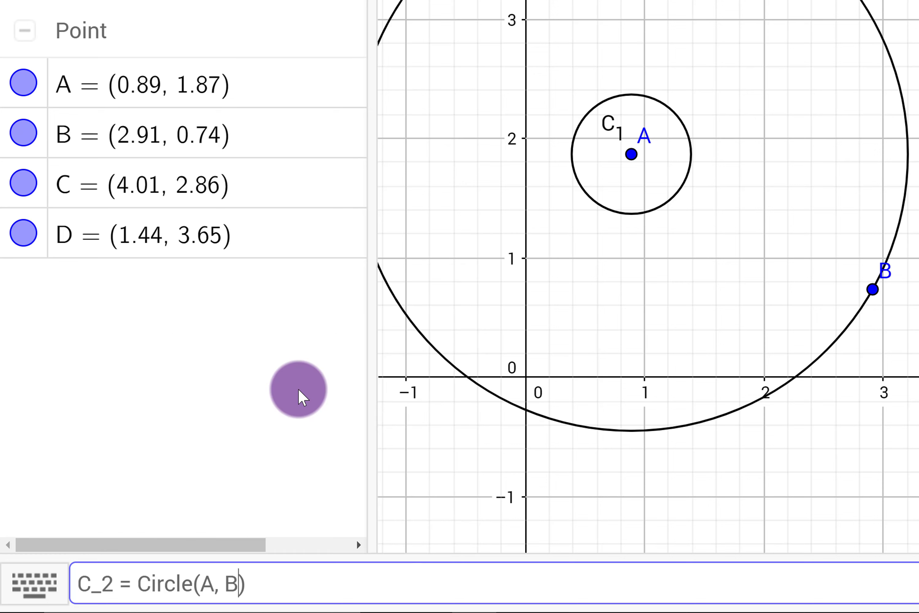
key(Return)
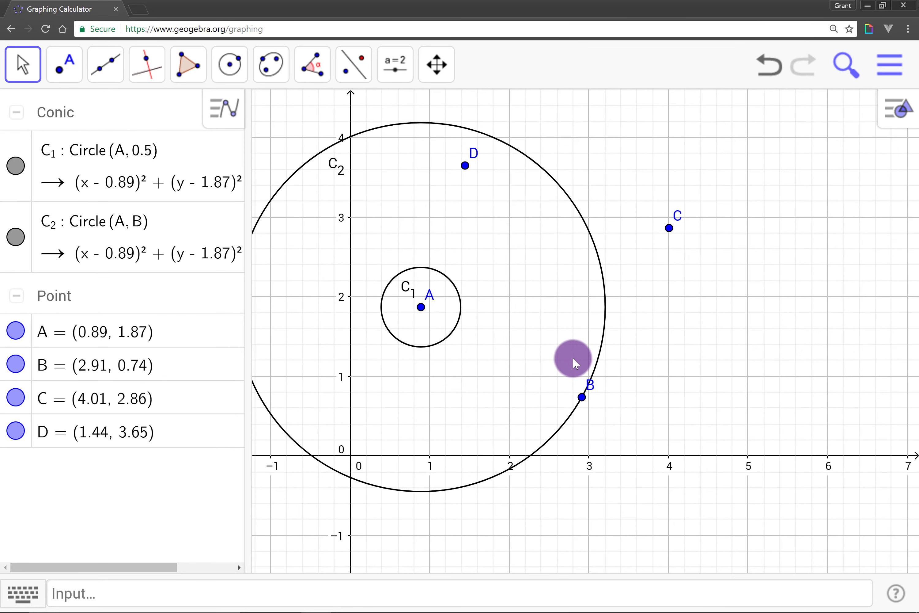
Step: Resize circle C_2 by moving point A to about (1.25, 1.59) and point B to about (2.44, 1.21)
drag(582, 398, 563, 349)
drag(421, 307, 450, 348)
click(571, 347)
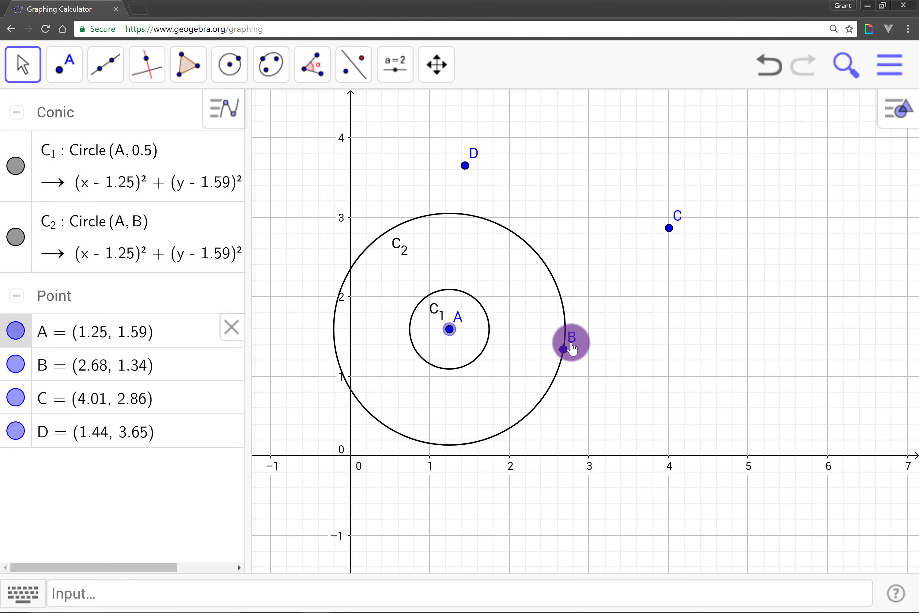
drag(572, 348, 544, 360)
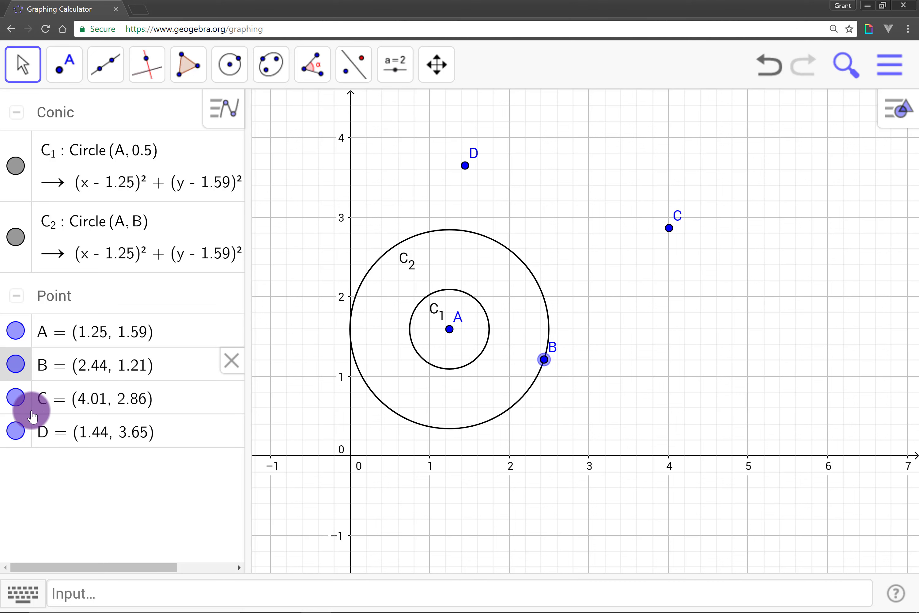
Step: Hide circles C_1 and C_2 and move point B to (3, 1)
click(16, 166)
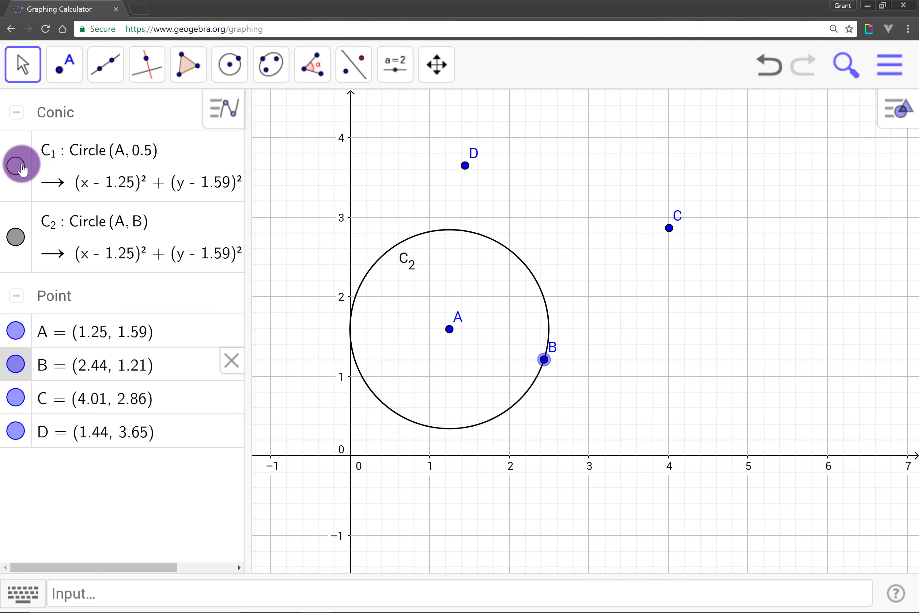
click(15, 236)
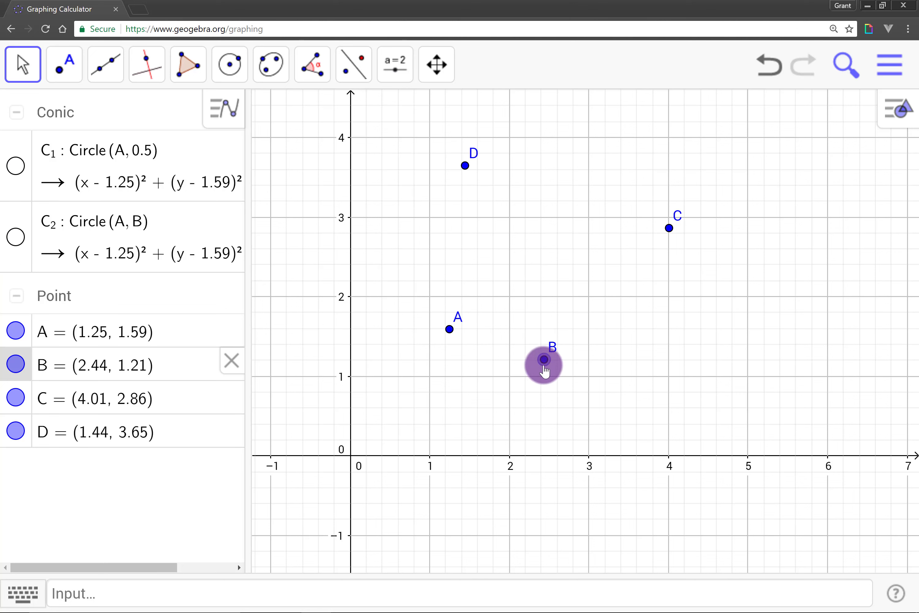
drag(544, 360, 604, 379)
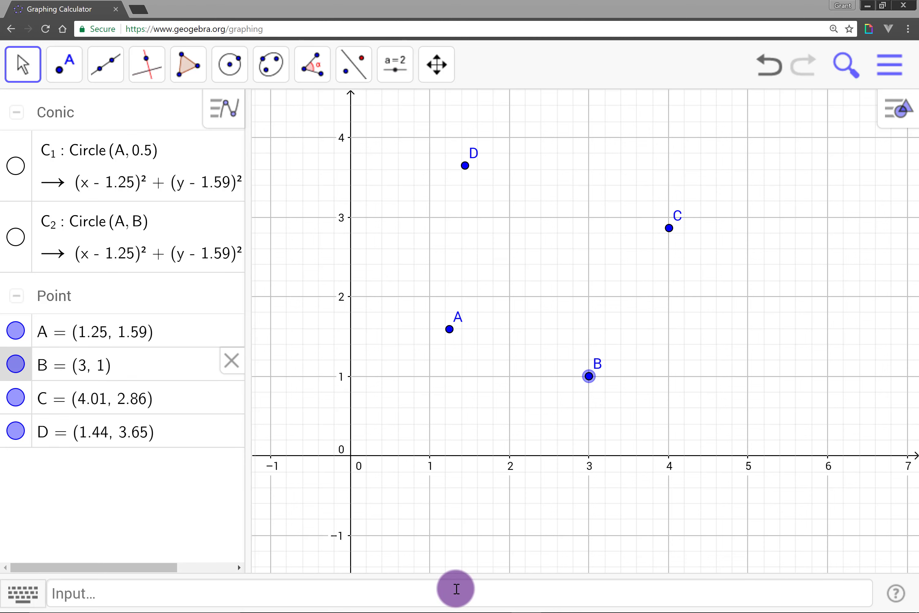
Step: Create the quadrilateral Poly = Polygon(A, B, C, D) from the four existing points
click(456, 589)
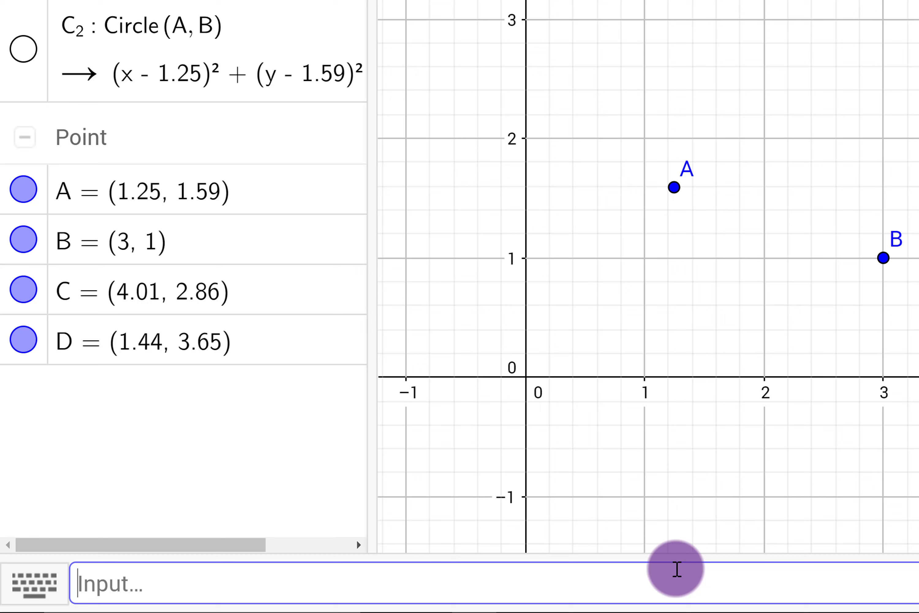
text(Poly)
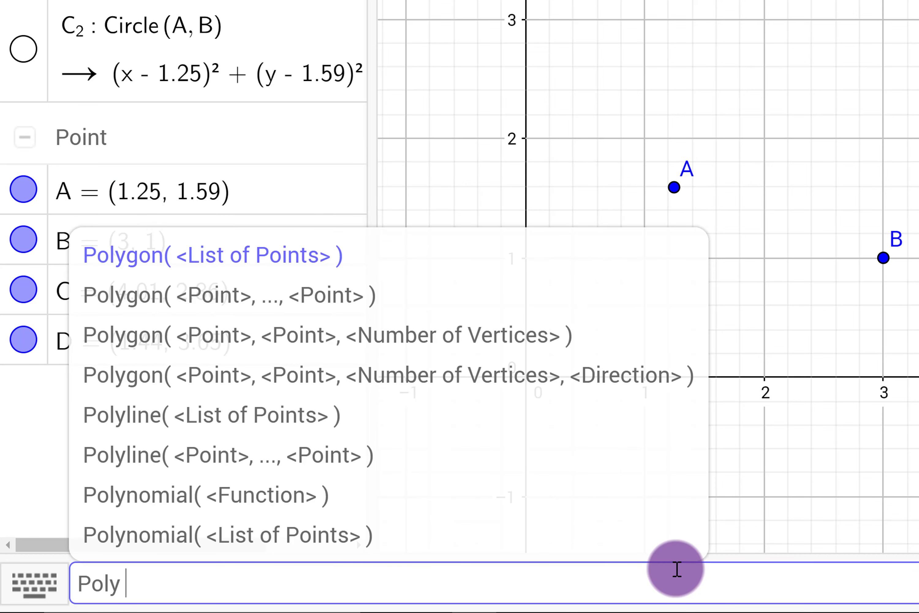
key(Escape)
text(= Polygon)
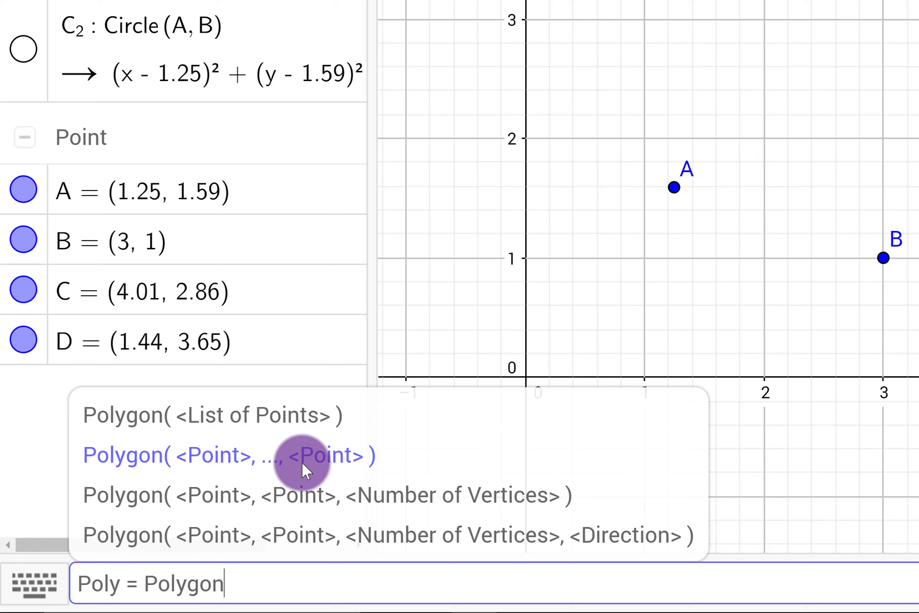
text((A)
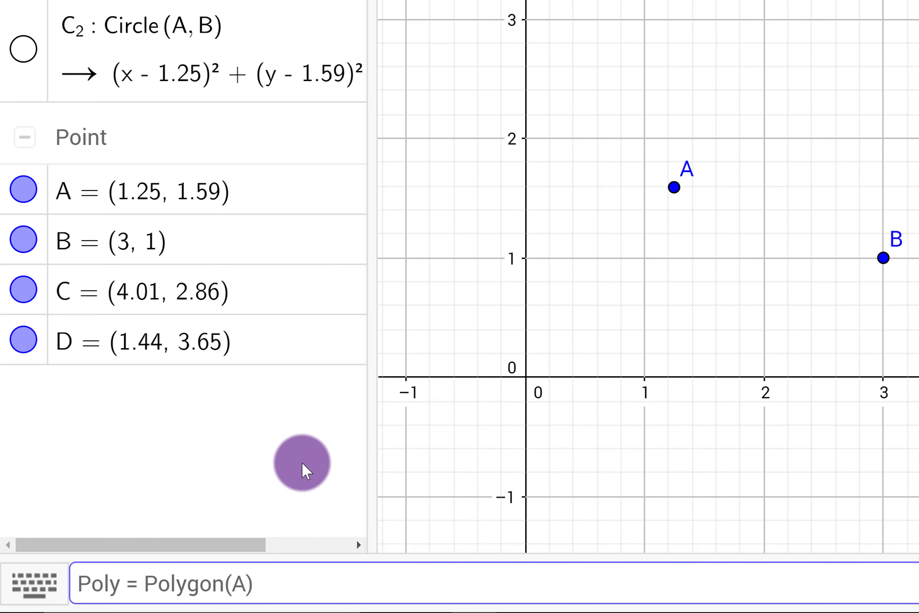
text(, B)
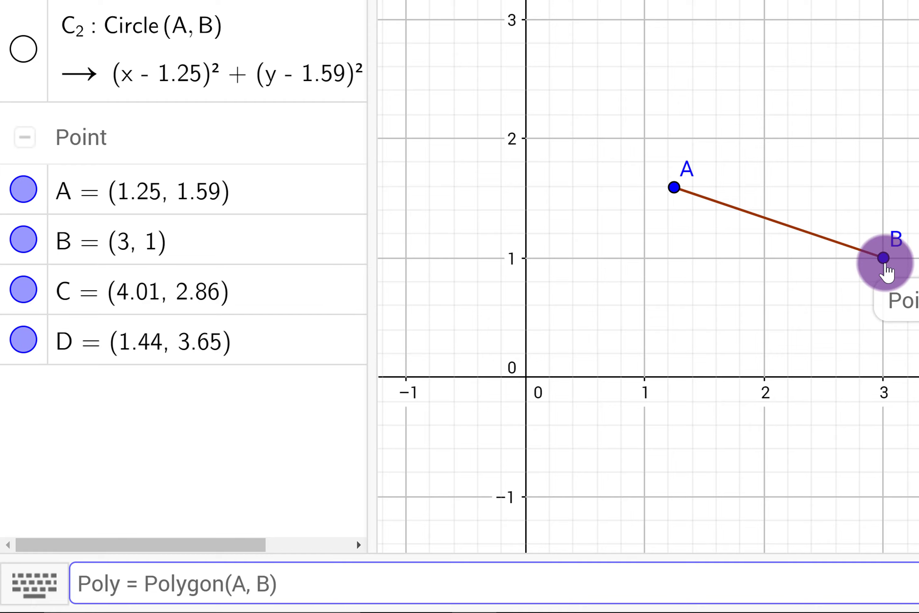
text(, )
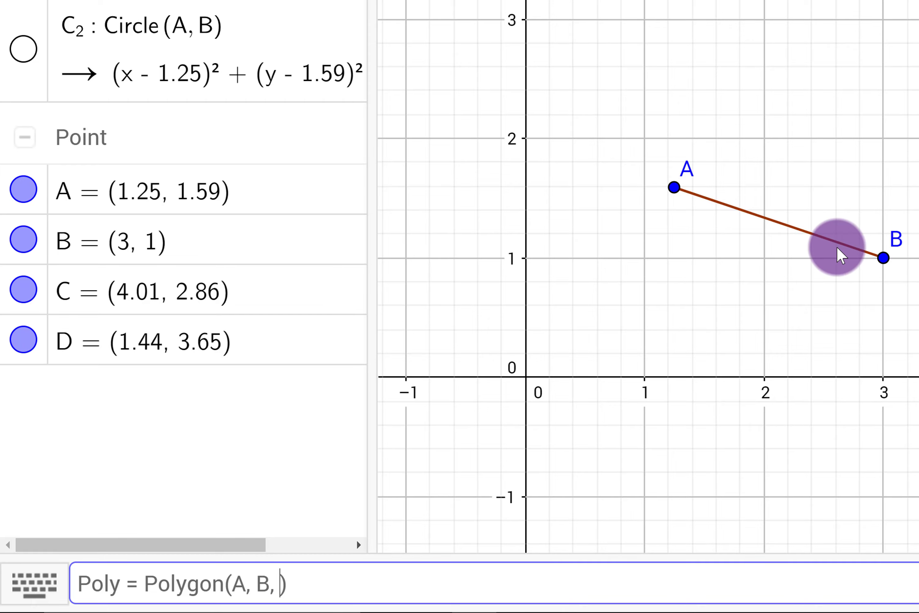
text(C)
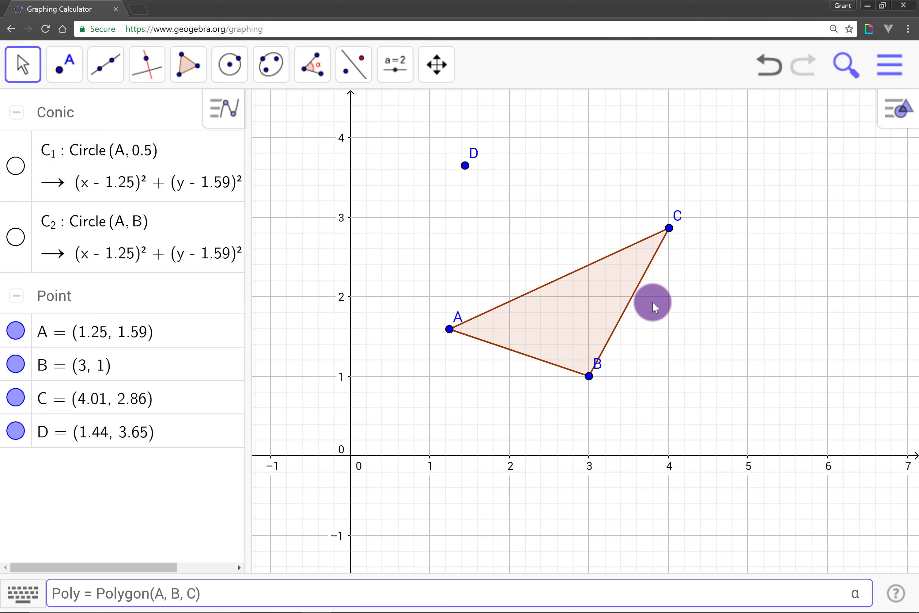
text(, D)
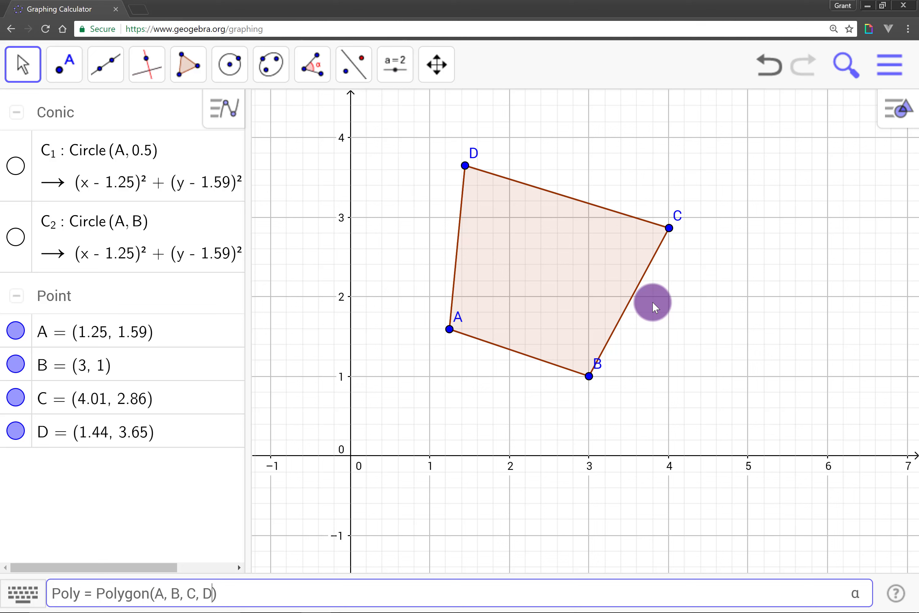
key(Return)
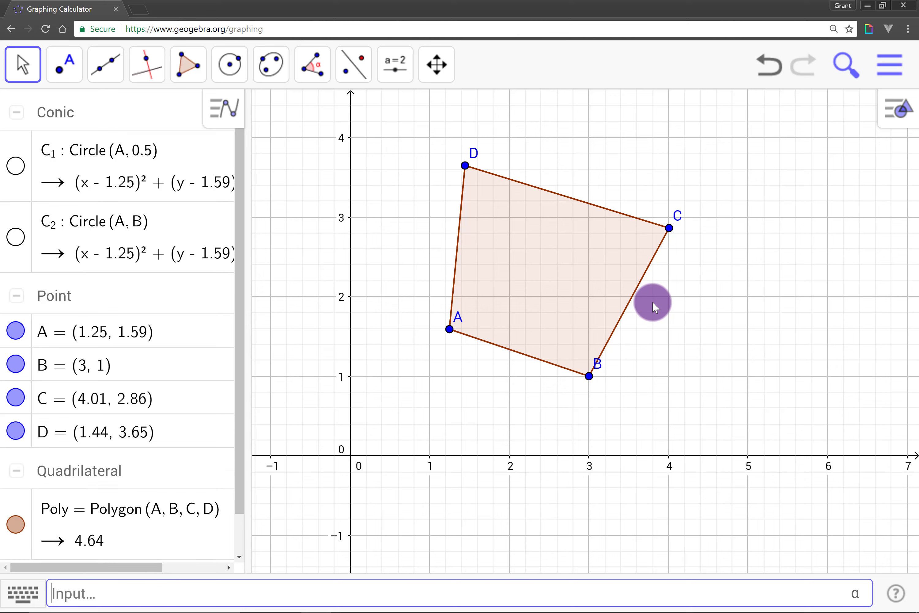
click(653, 302)
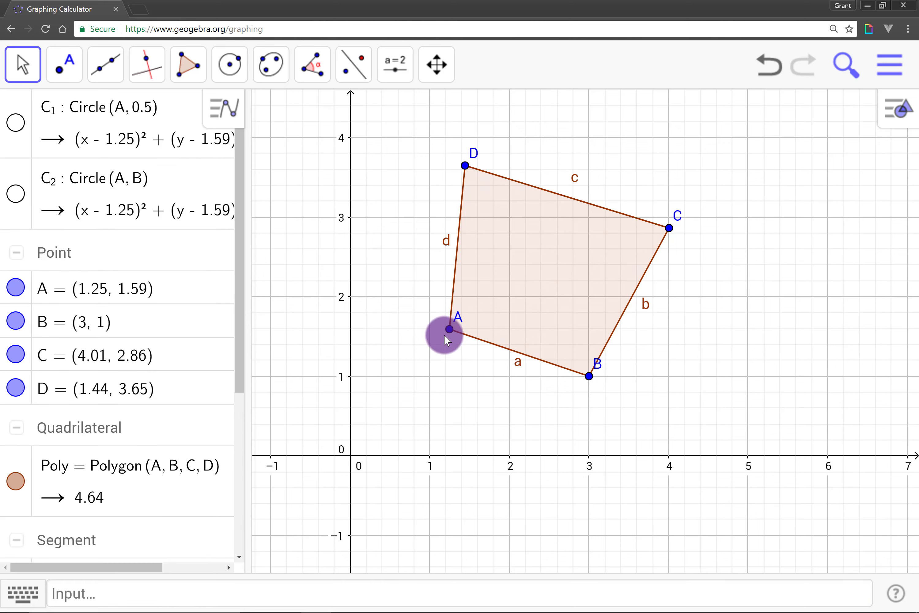
Step: Reshape the quadrilateral by moving A to about (0.5, 2.01), B to about (2.69, 1.89) and D to about (1.26, 3.99)
drag(449, 329, 350, 238)
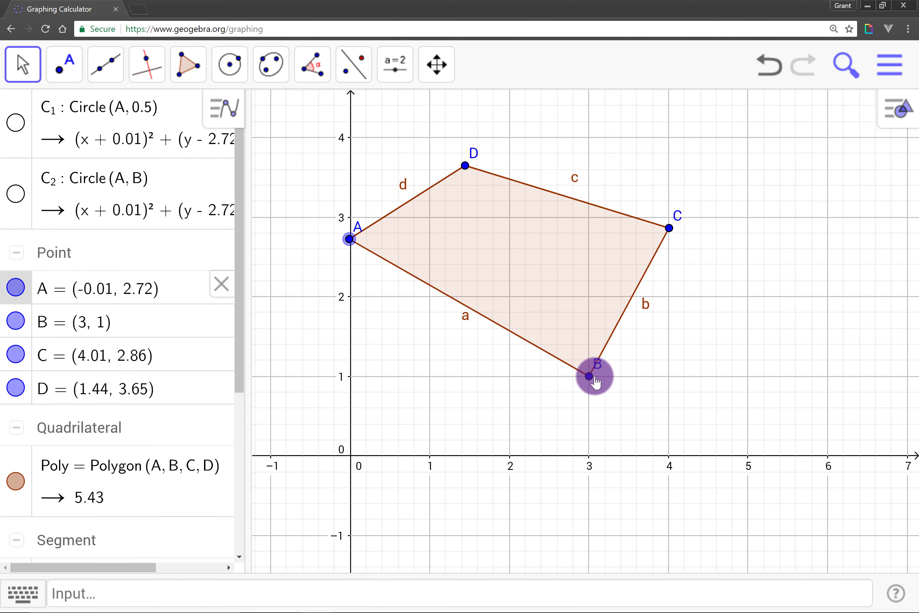
drag(592, 377, 595, 152)
drag(465, 165, 451, 145)
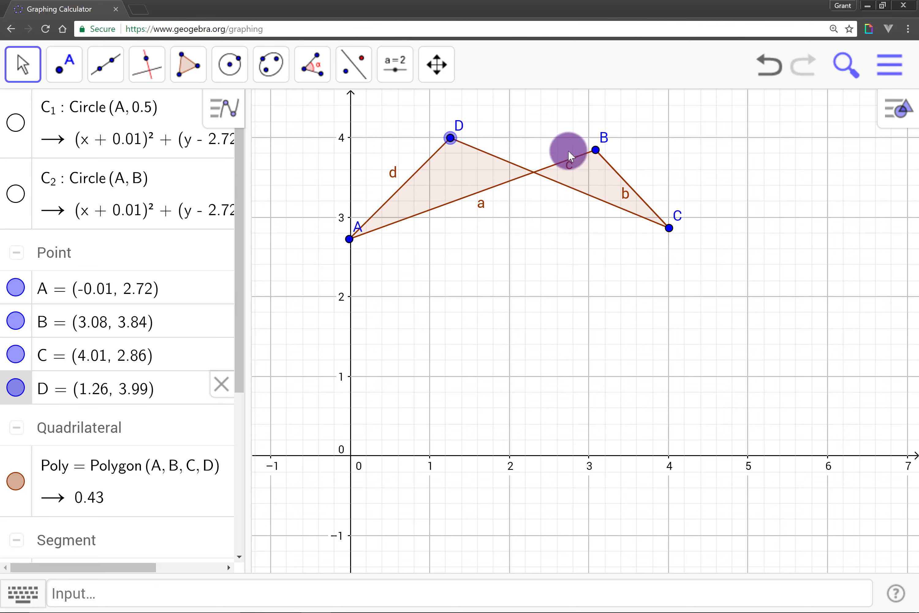
drag(595, 150, 564, 305)
click(540, 295)
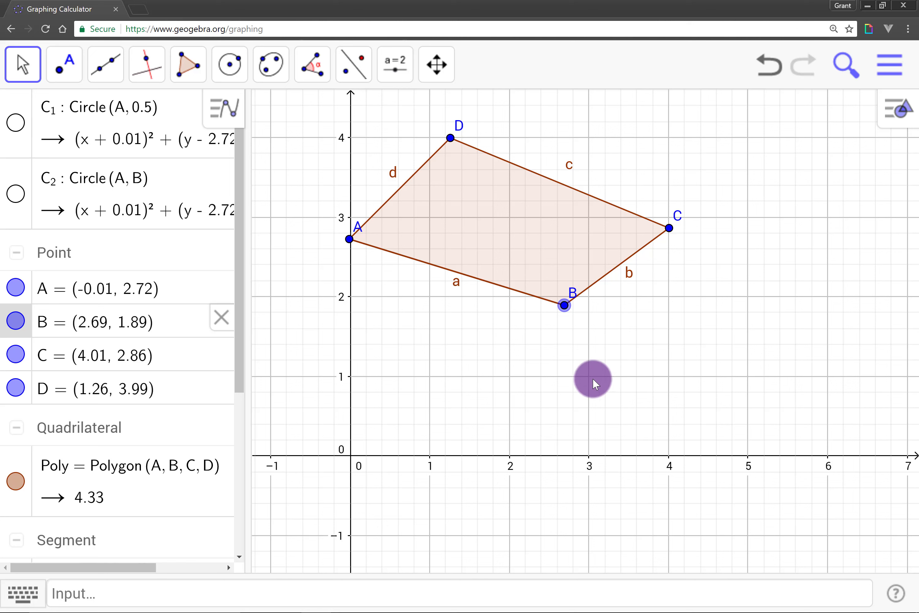
drag(351, 252, 390, 296)
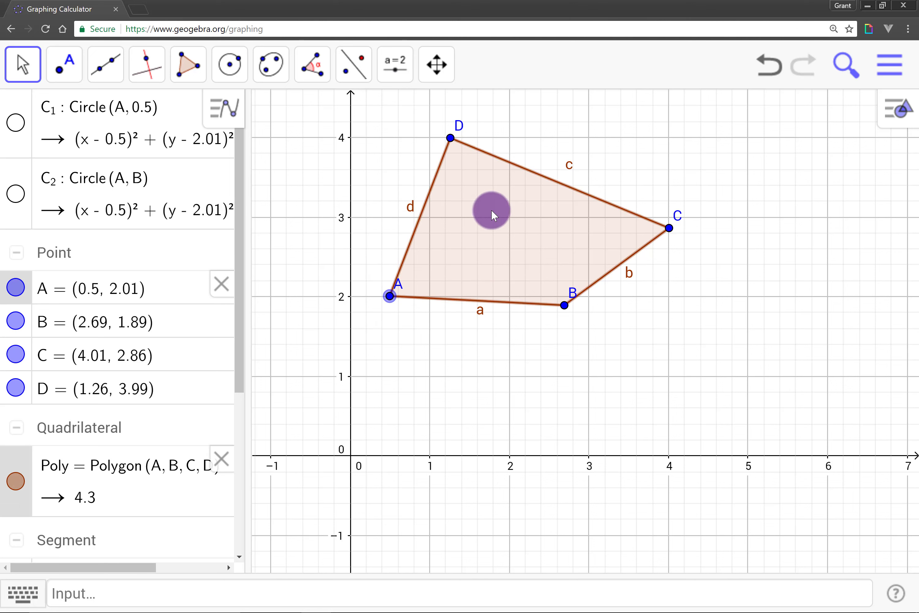
Step: Change the colour of the quadrilateral Poly to blue
click(491, 213)
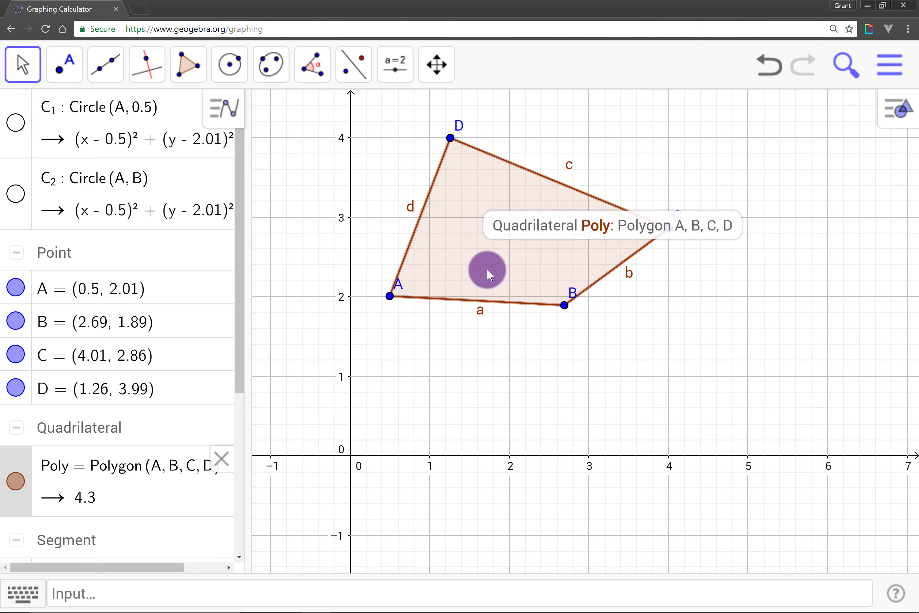
click(896, 107)
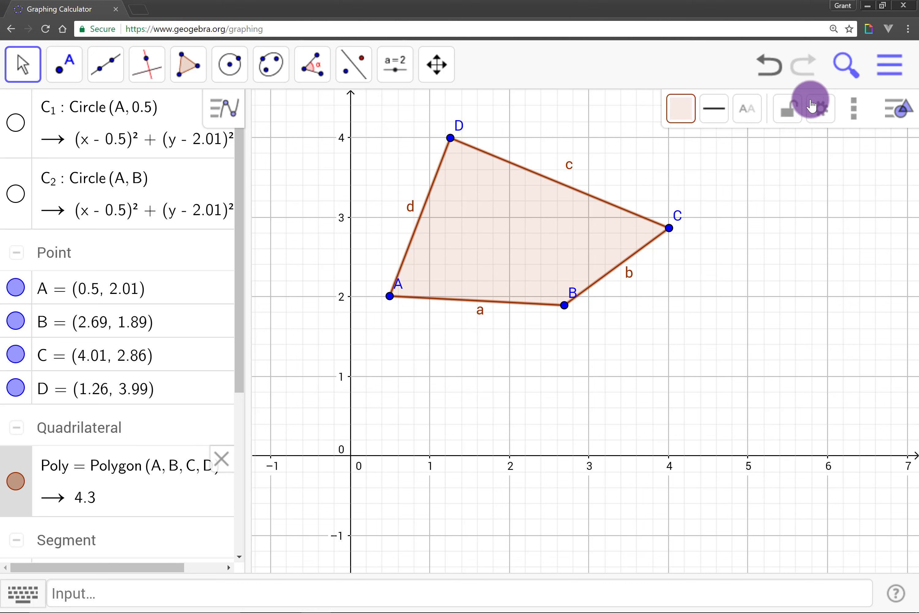
click(674, 118)
click(723, 151)
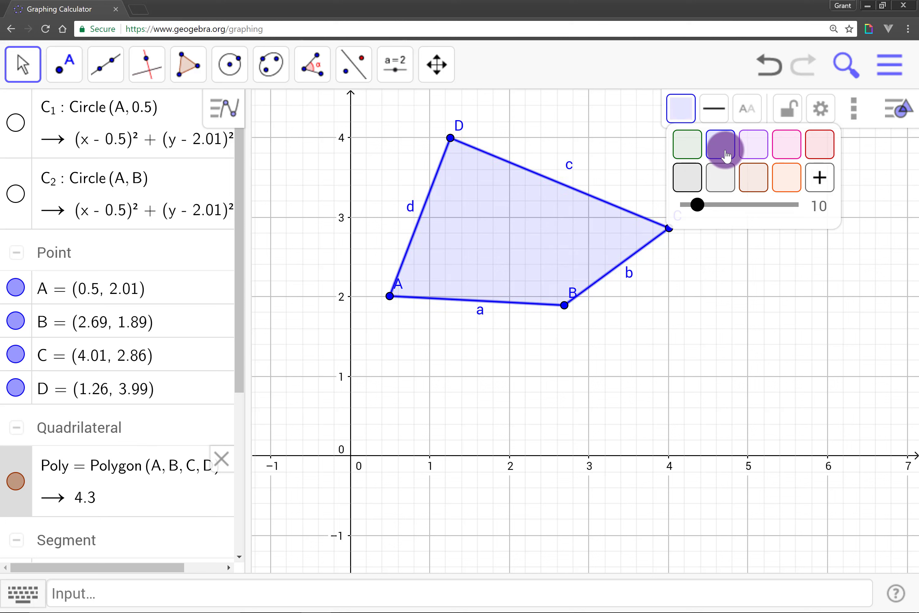
Step: Increase the fill opacity of the quadrilateral Poly so its blue interior is noticeably darker
drag(697, 204, 720, 207)
click(740, 267)
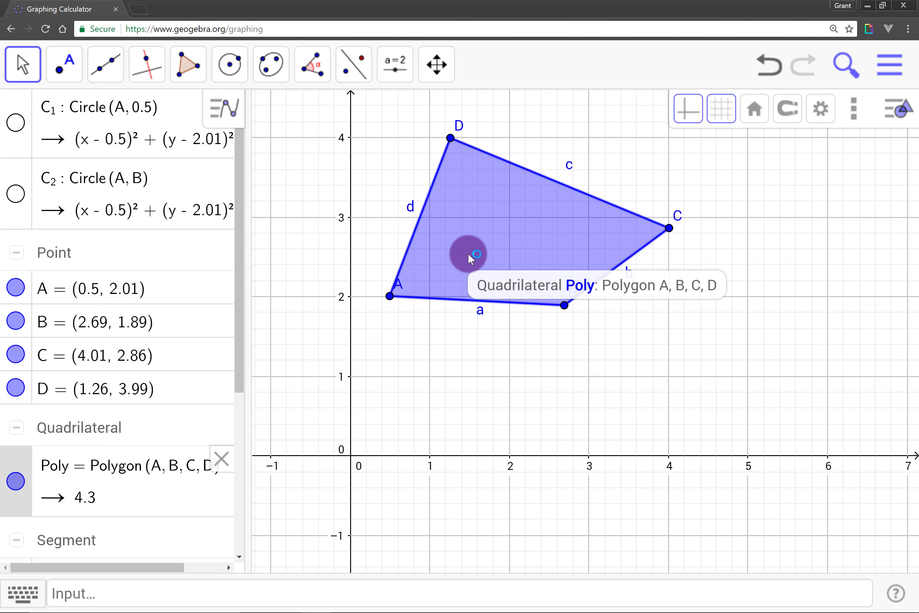
Step: Style segment a, the side from A to B, in red with line thickness 10 and a long-dashed line style
scroll(186, 417, down, 3)
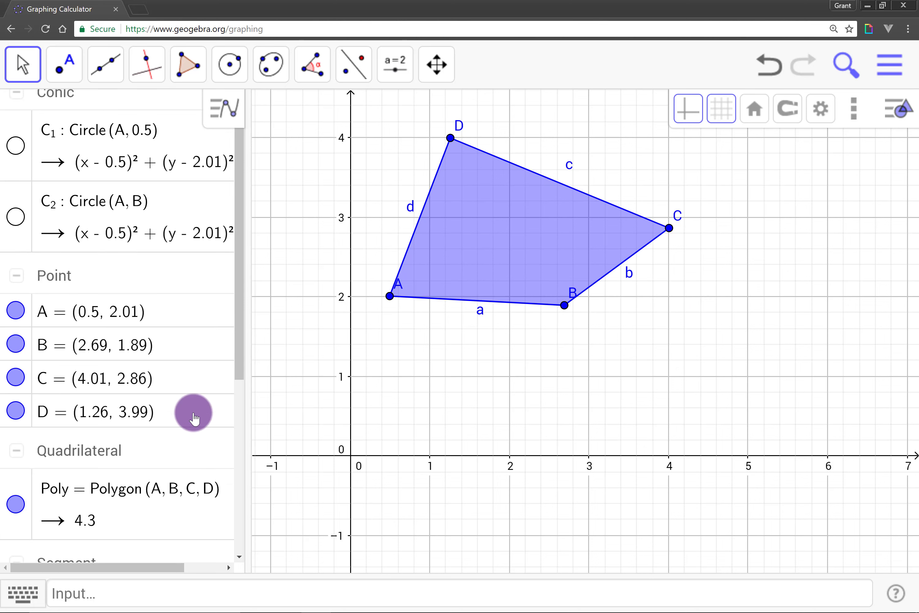
scroll(180, 419, down, 3)
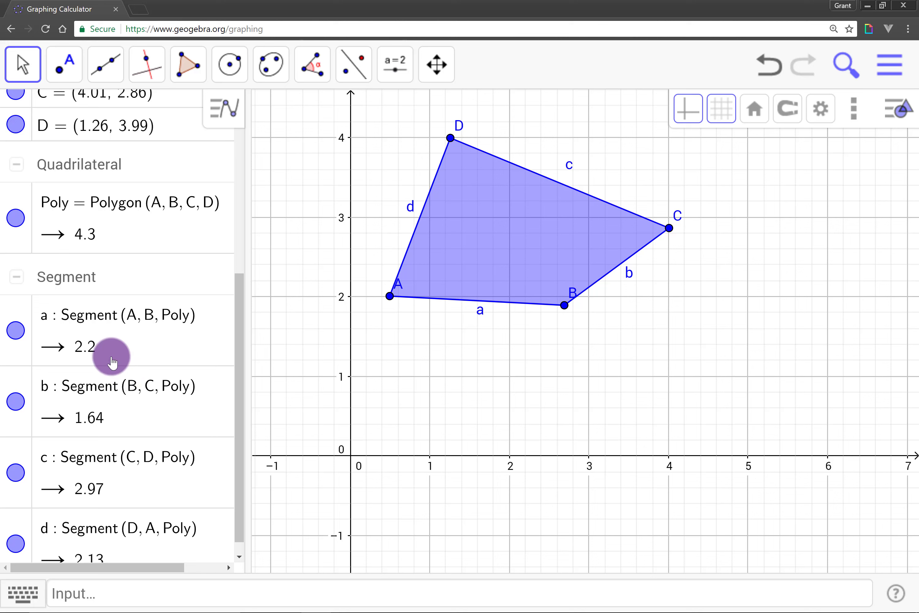
scroll(121, 335, down, 1)
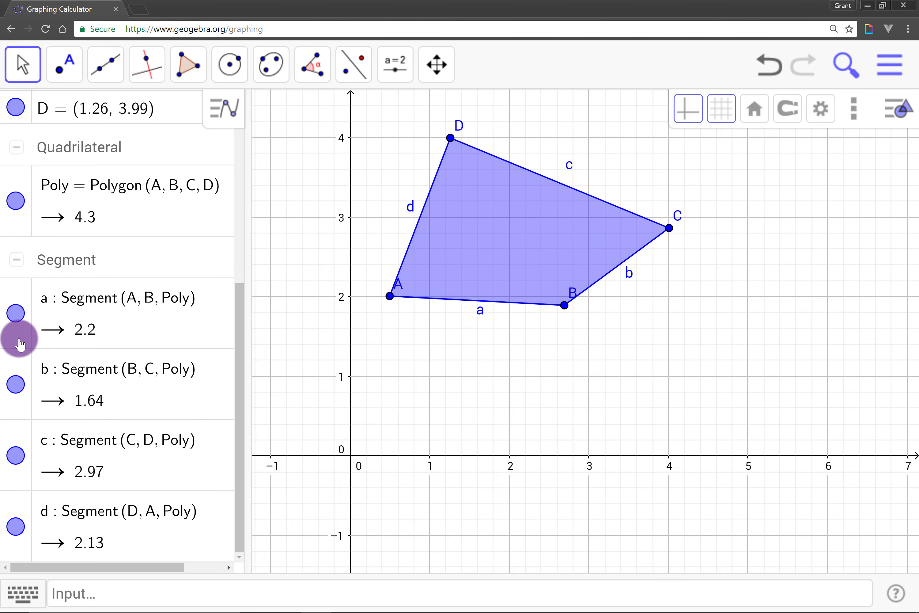
click(20, 343)
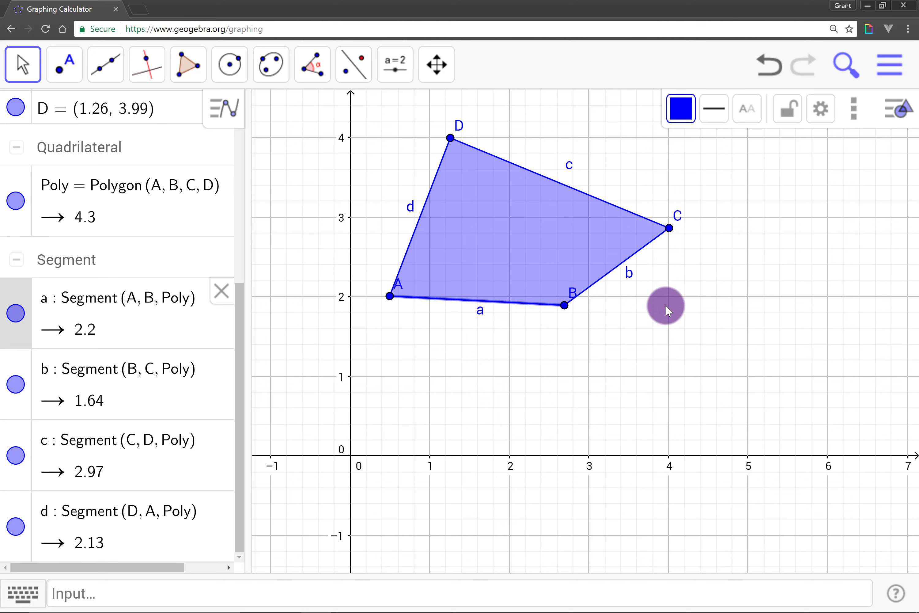
click(688, 116)
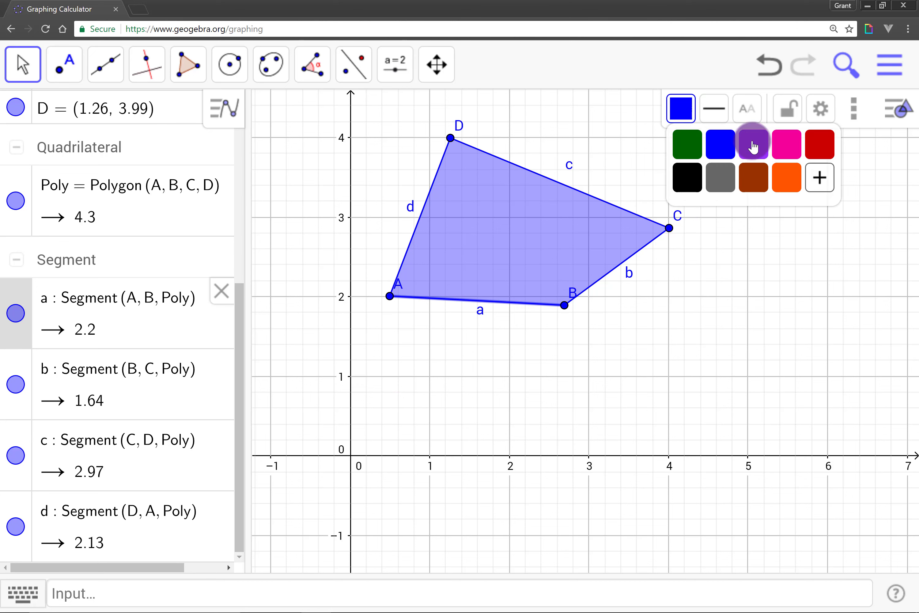
click(817, 152)
click(714, 107)
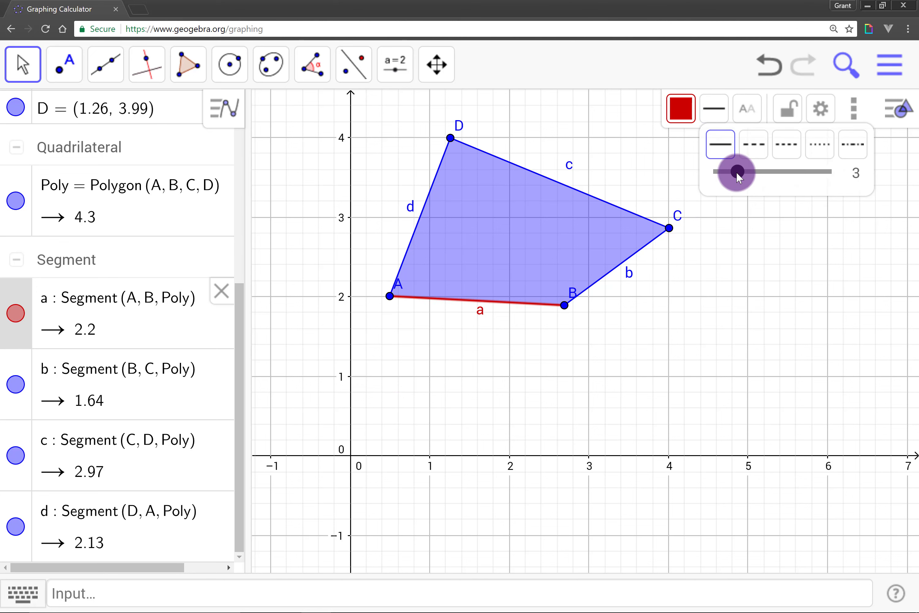
drag(734, 172, 799, 175)
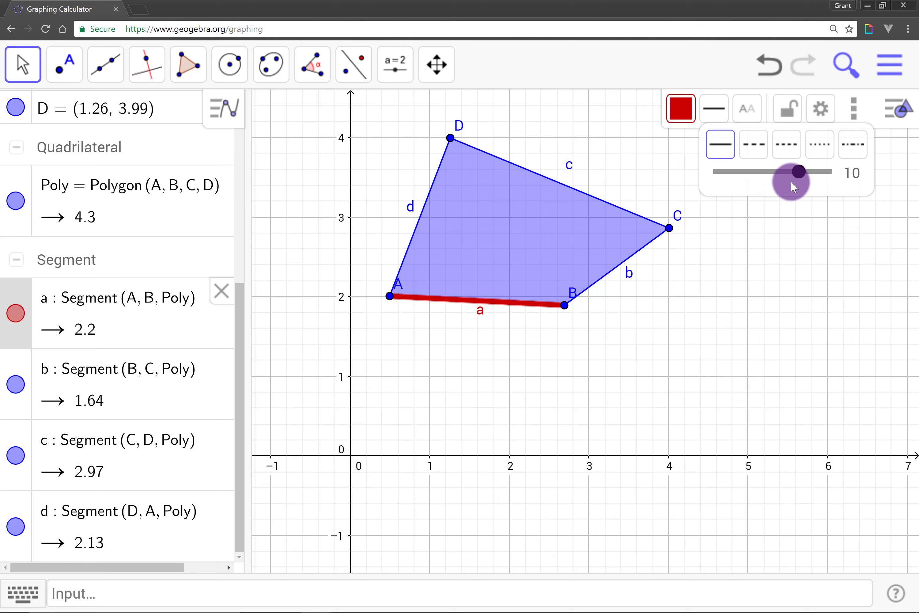
click(751, 152)
click(637, 359)
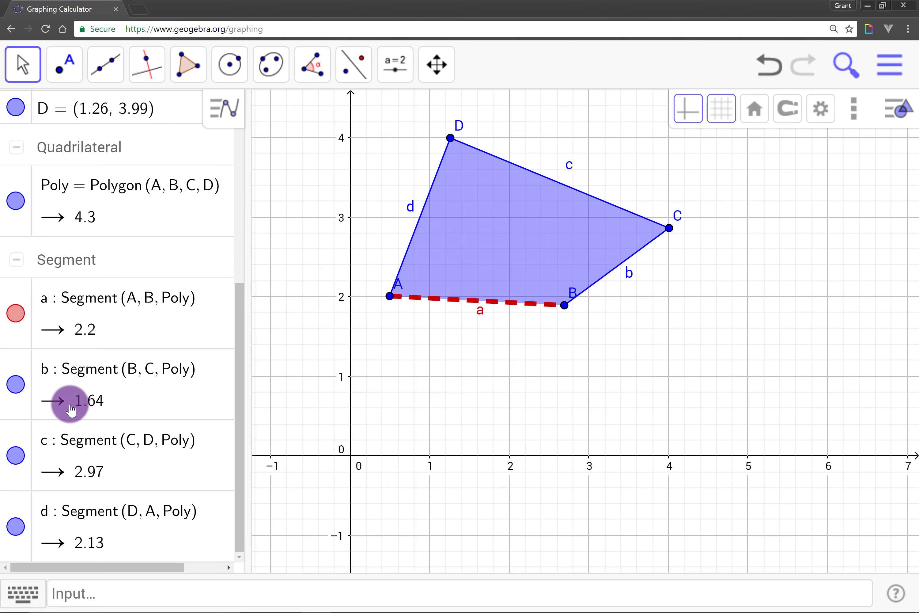
Step: Style segment b, the side from B to C, in dark green with a much thicker, dash-dot line
click(21, 364)
click(681, 108)
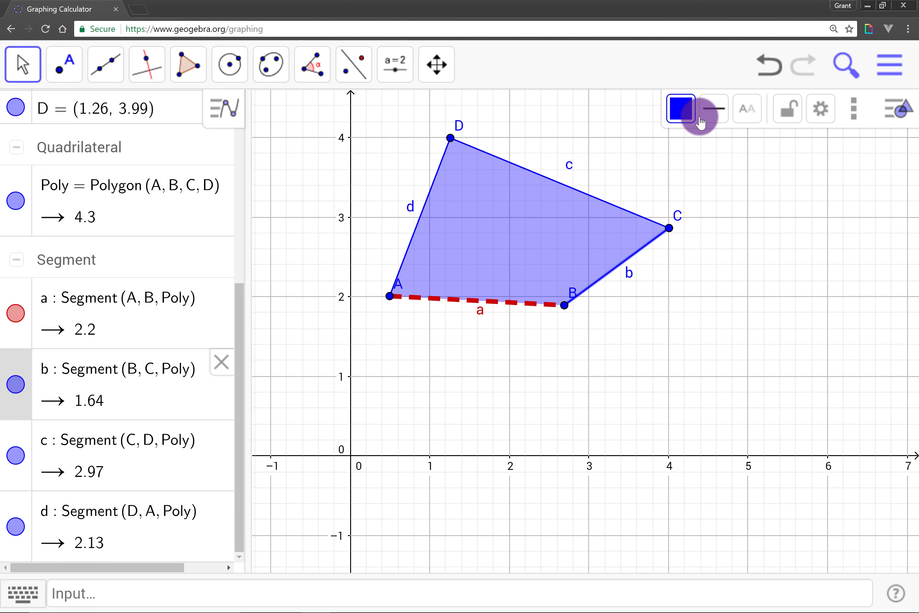
click(697, 131)
click(714, 107)
drag(735, 170, 845, 152)
click(845, 153)
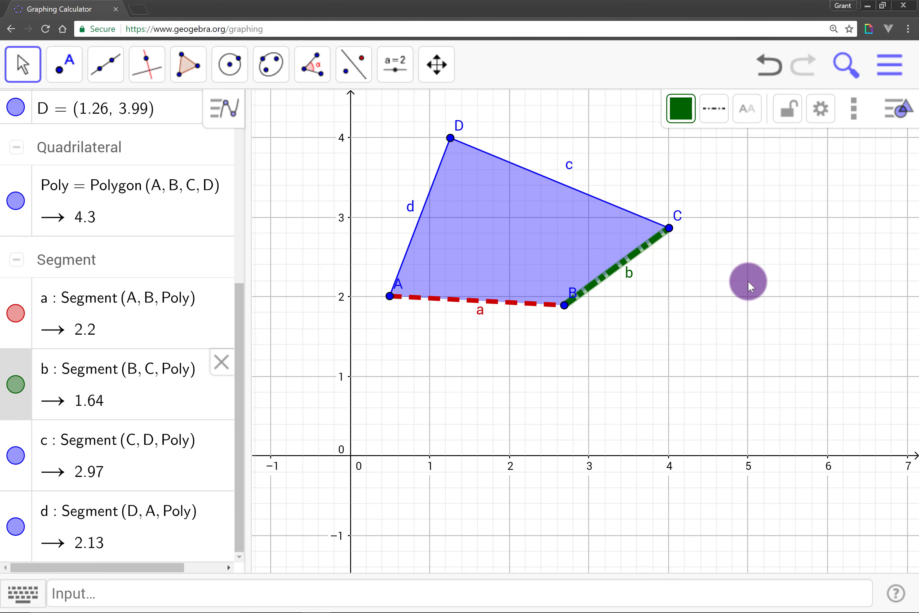
click(750, 282)
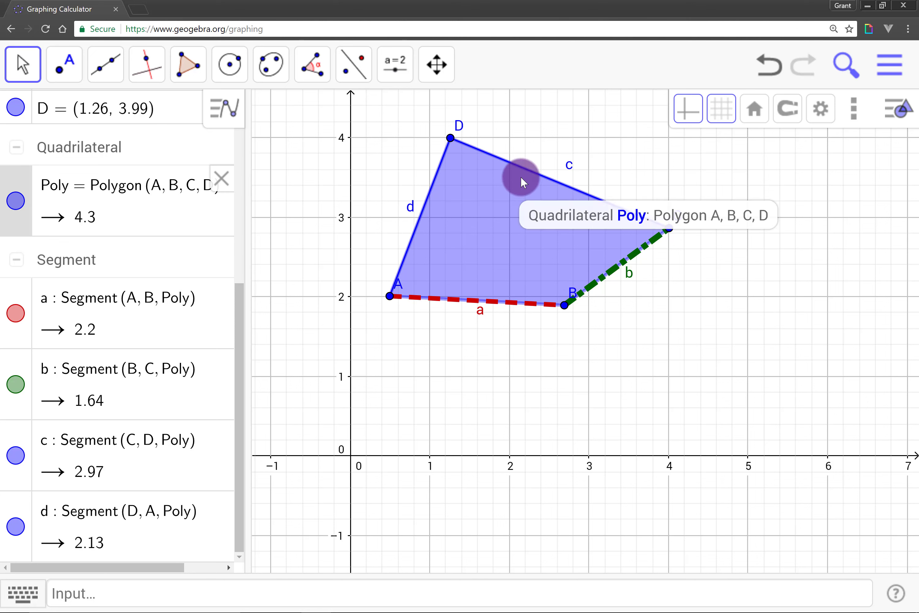